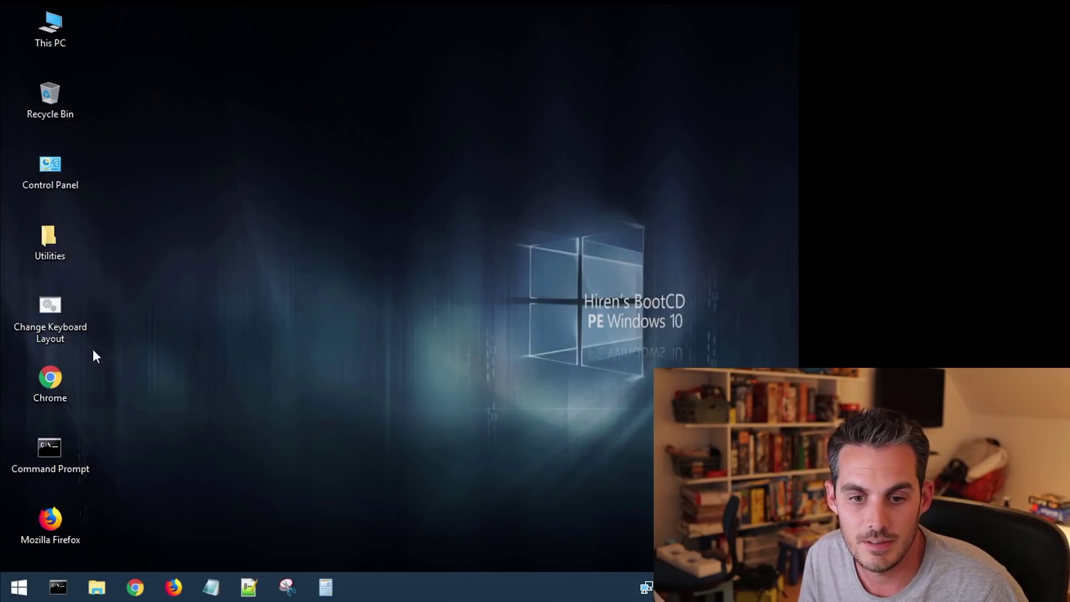
# Run the Change Keyboard Layout tool from the desktop, find French in the language list and apply it as number 50
pyautogui.click(48, 313)
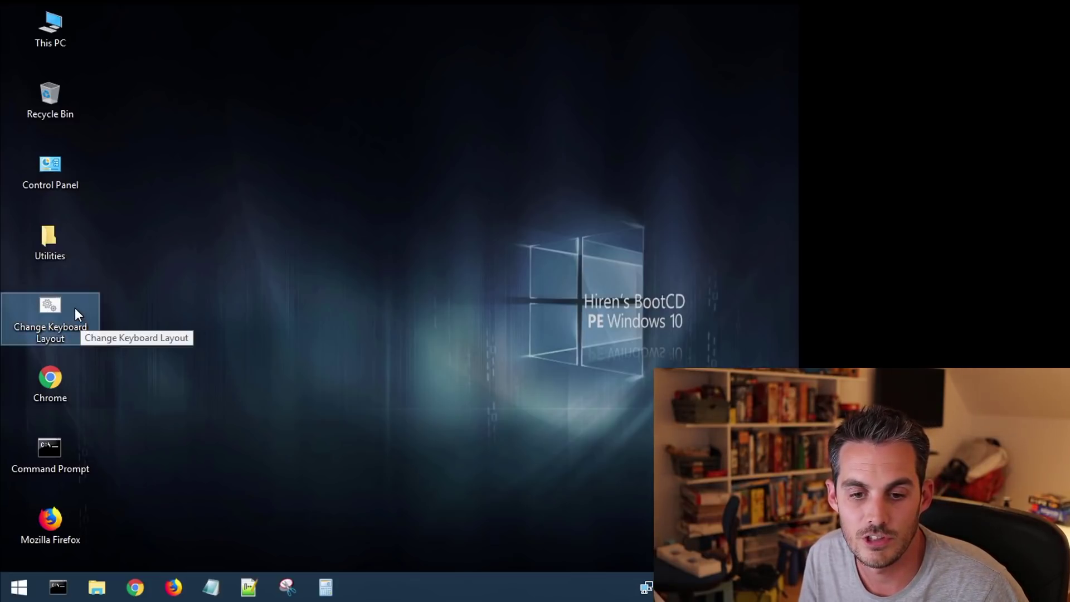
pyautogui.doubleClick(70, 305)
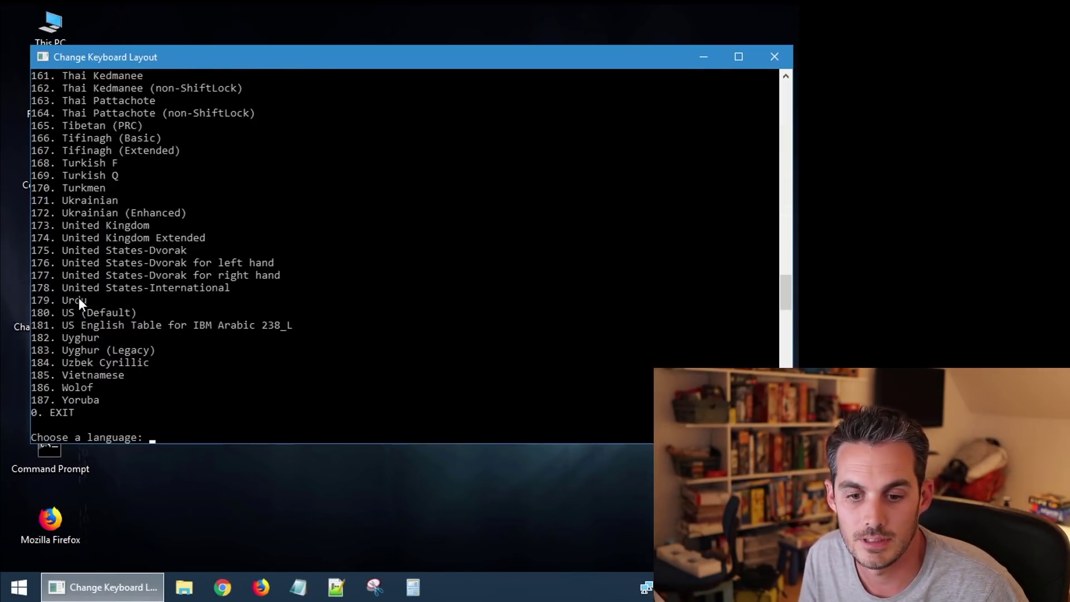
pyautogui.scroll(20, 79, 297)
pyautogui.scroll(15, 108, 305)
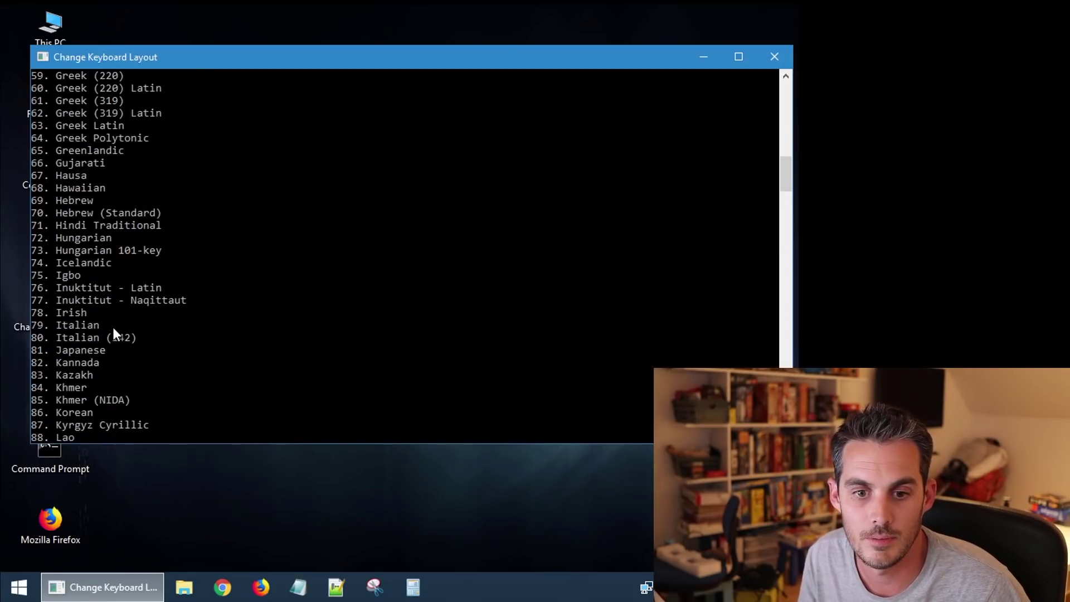
pyautogui.scroll(2, 165, 212)
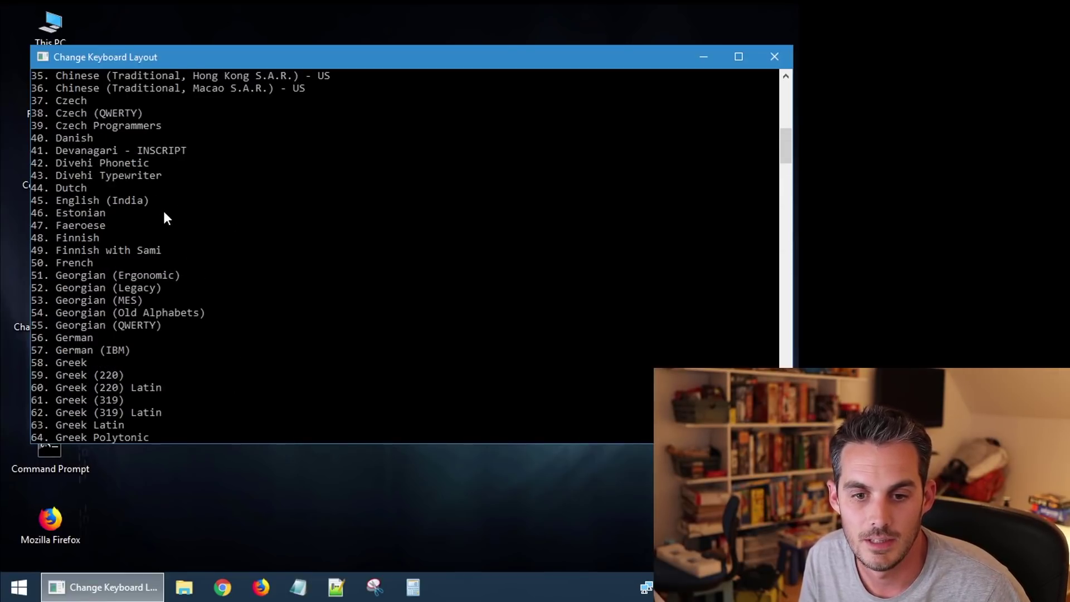
pyautogui.moveTo(31, 266); pyautogui.dragTo(82, 263)
pyautogui.scroll(-20, 159, 288)
pyautogui.scroll(-16, 161, 292)
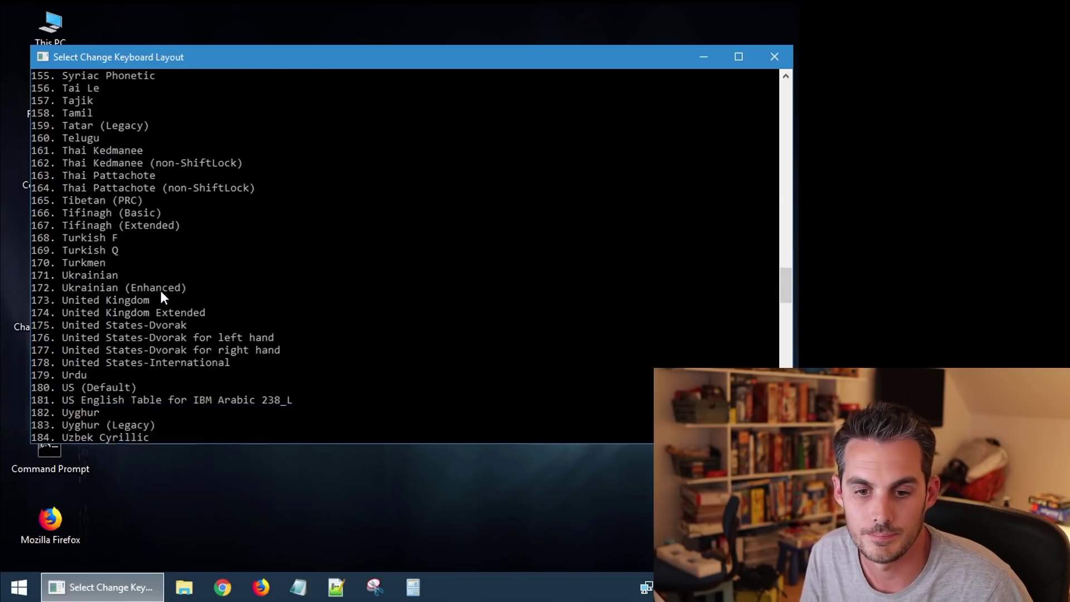
pyautogui.press('Escape')
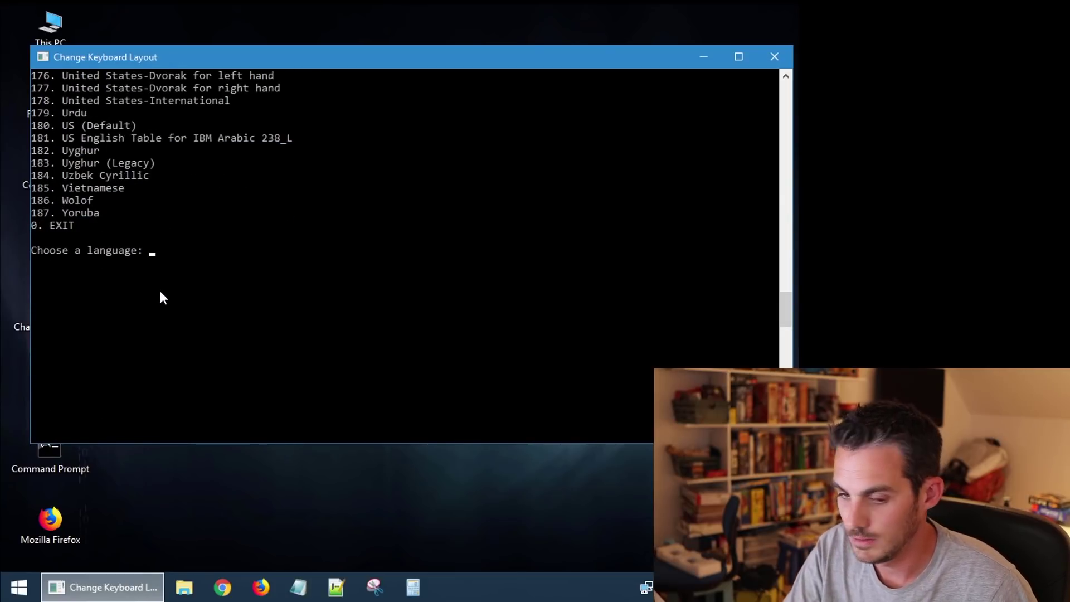
pyautogui.write('50')
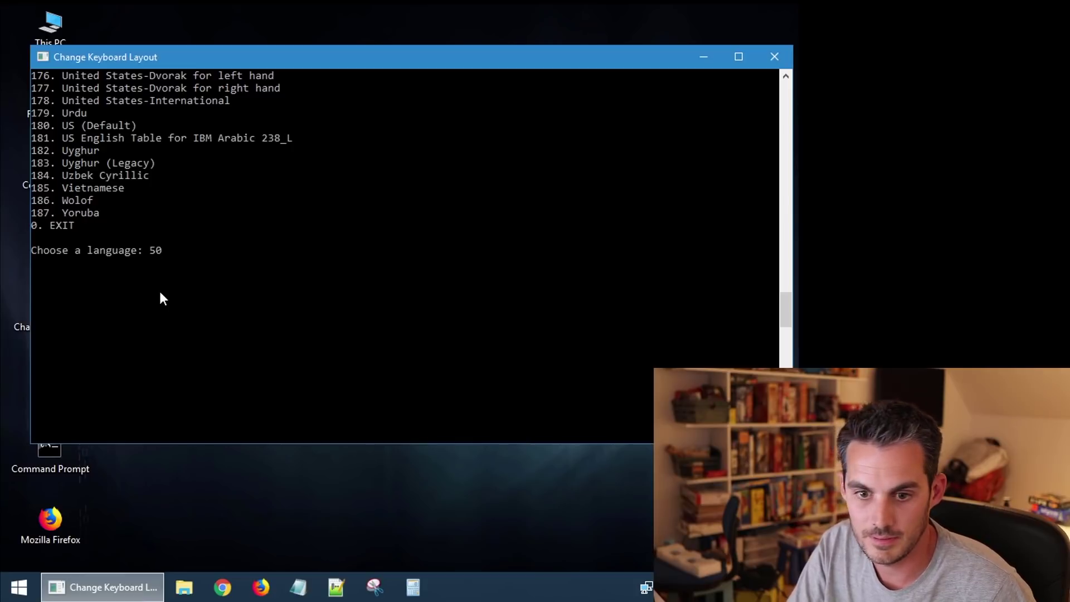
pyautogui.press('Return')
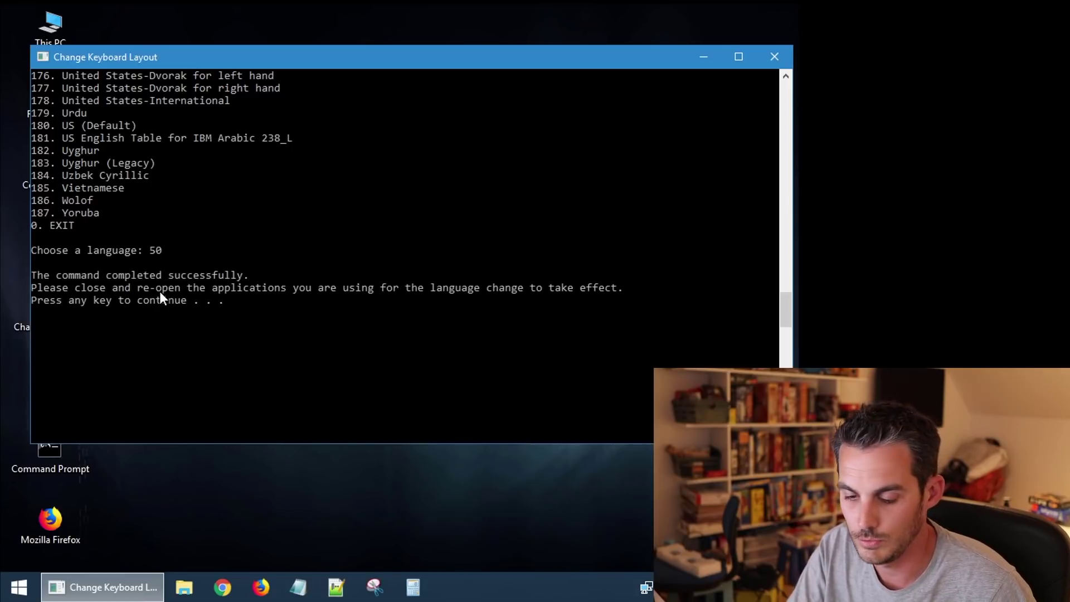
pyautogui.press('Return')
# Test the keyboard layout by entering "azert" in a new Command Prompt, and close that window
pyautogui.click(51, 456)
pyautogui.doubleClick(51, 456)
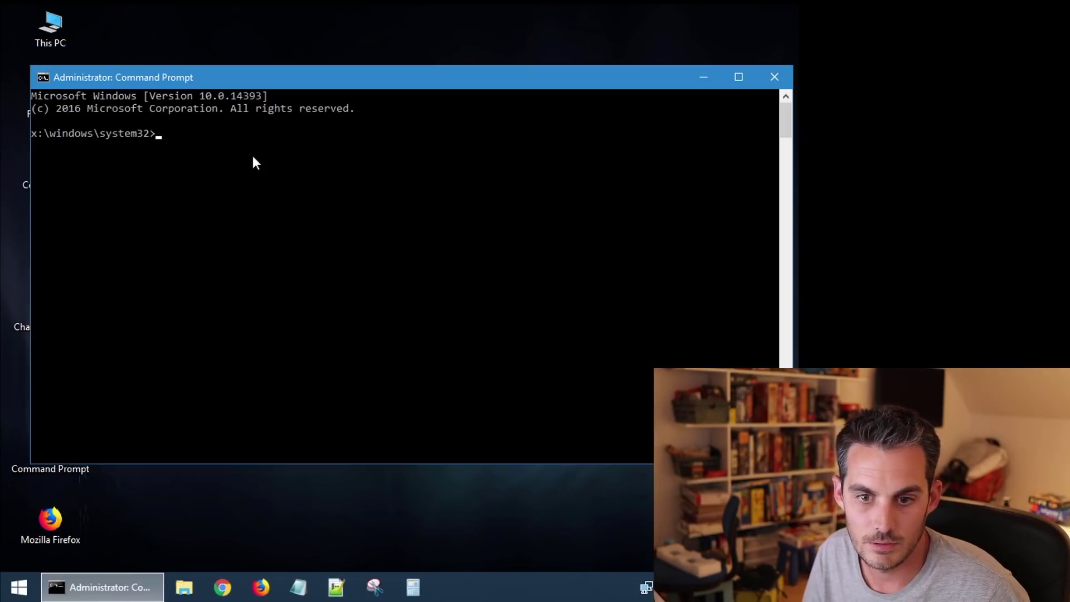
pyautogui.click(254, 153)
pyautogui.write('azert')
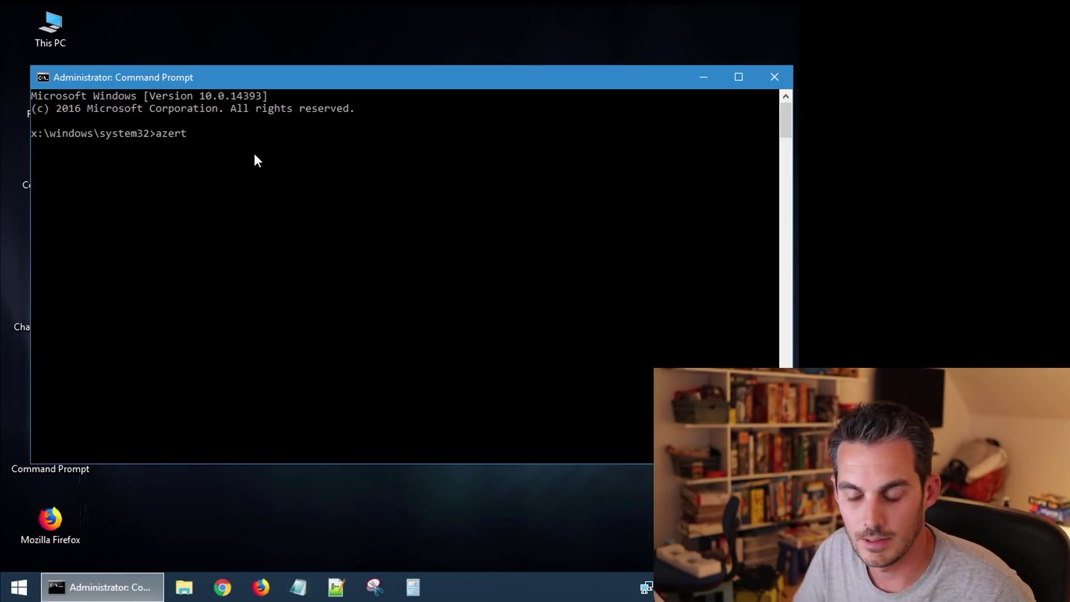
pyautogui.click(773, 77)
pyautogui.click(507, 180)
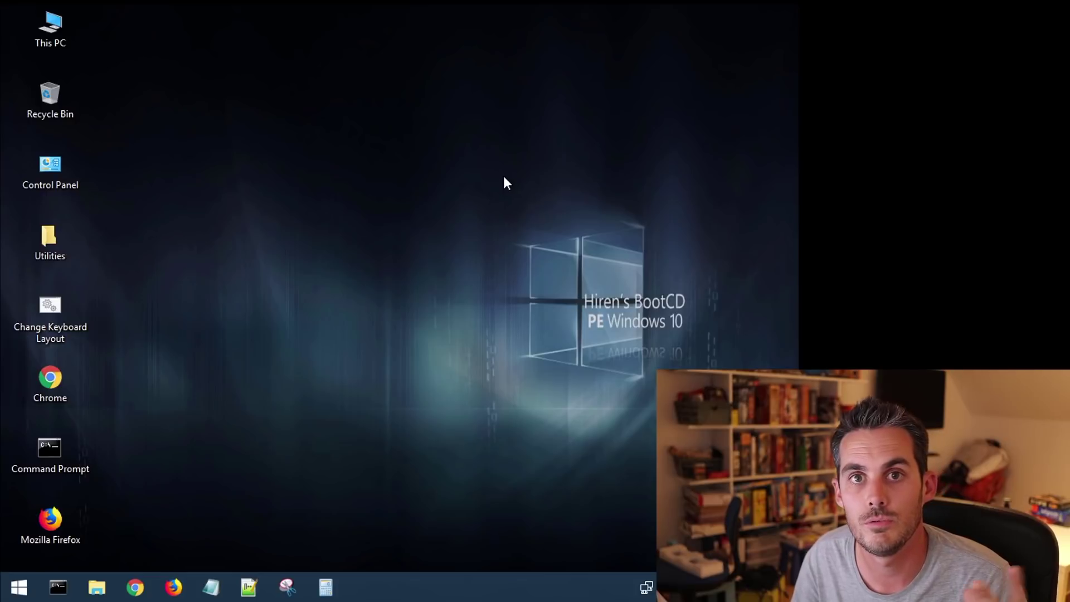
# View the System and Security category of the Control Panel, and close the window
pyautogui.click(22, 593)
pyautogui.click(288, 458)
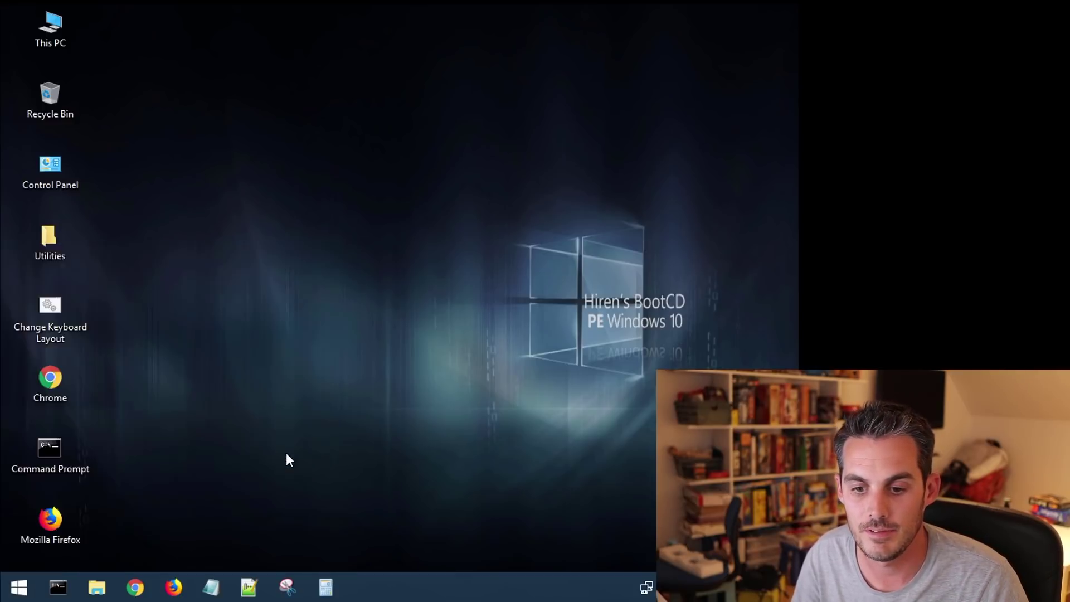
pyautogui.click(282, 207)
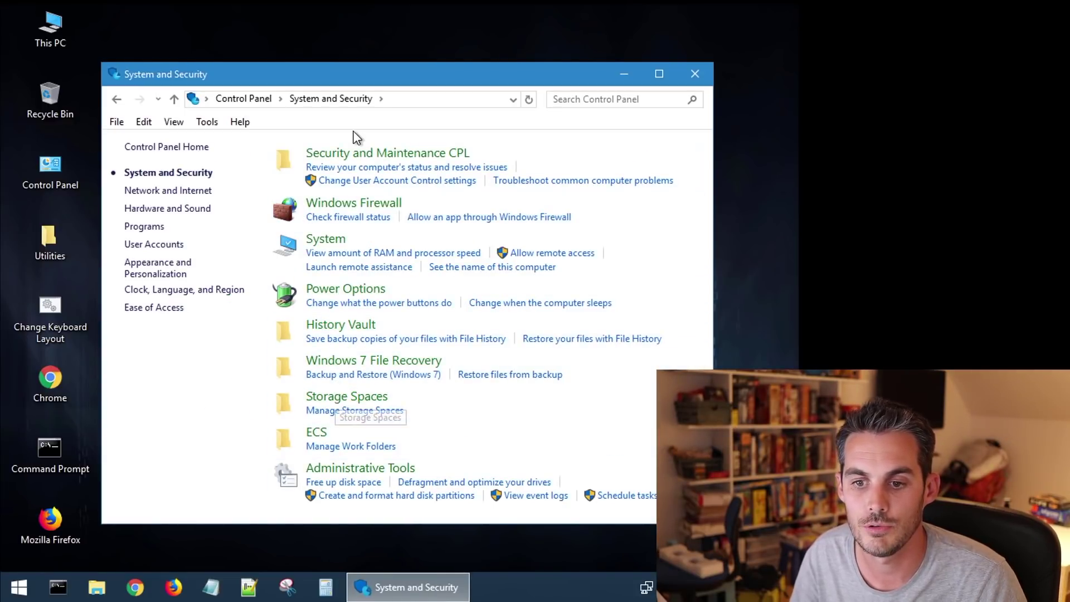
pyautogui.click(695, 76)
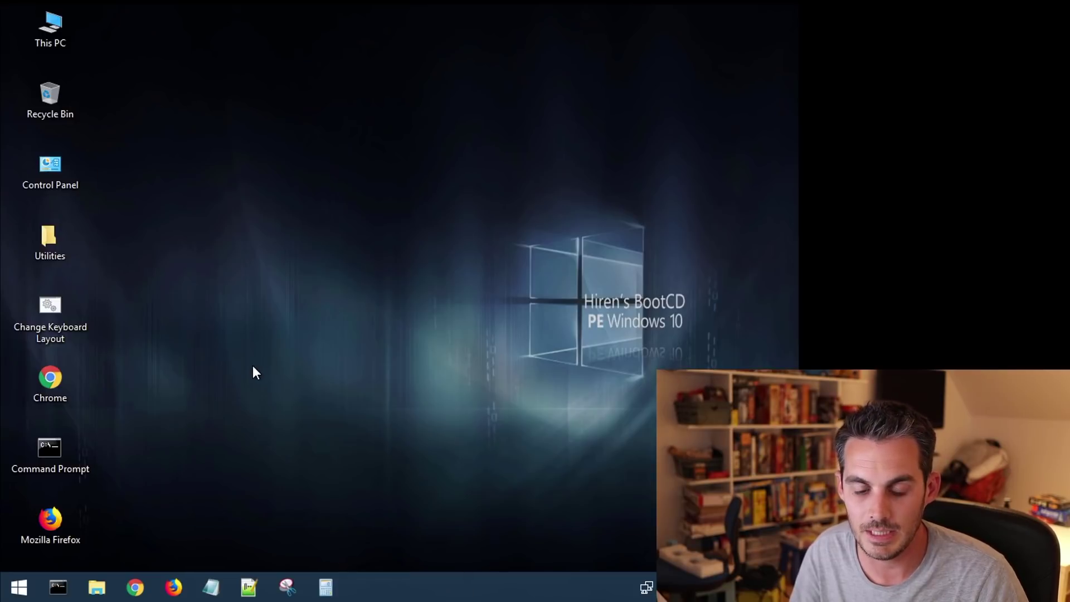
# Browse the list of all installed programs, expand the Driver Management folder to view its tools, and close the list
pyautogui.click(18, 591)
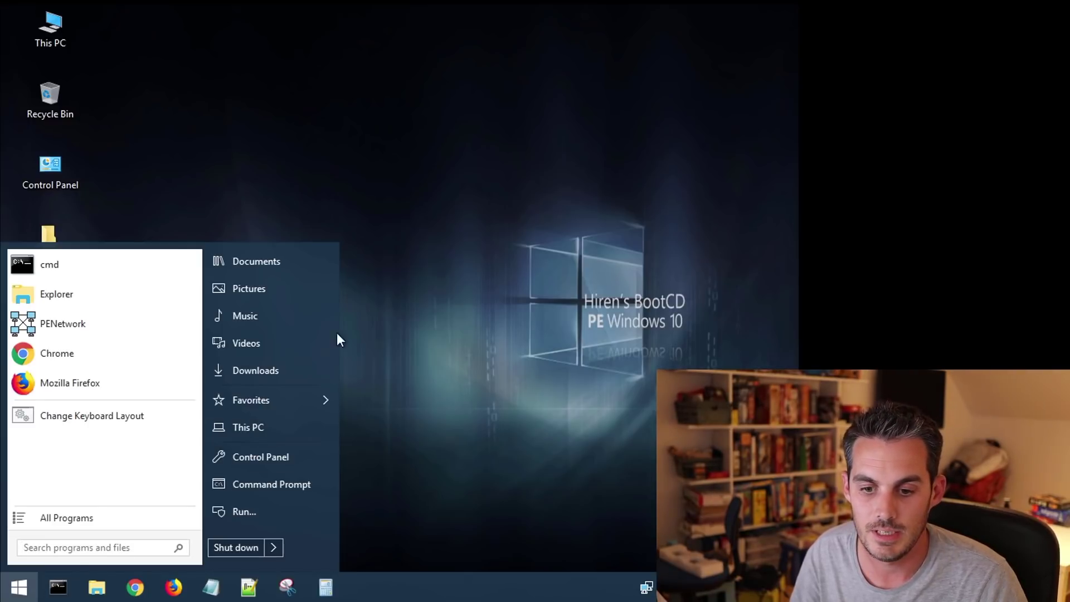
pyautogui.click(75, 517)
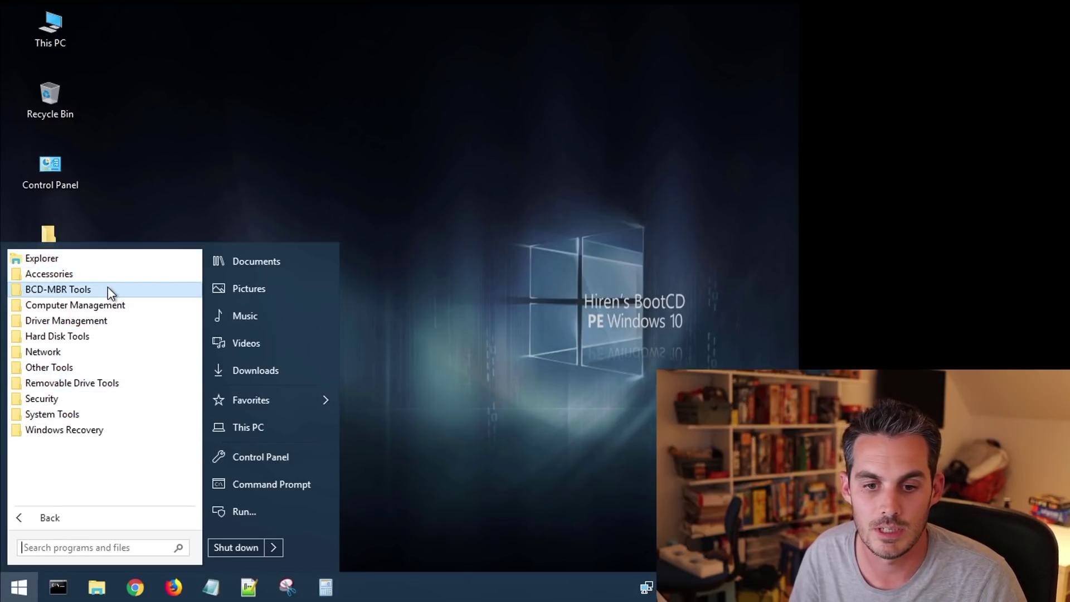
pyautogui.click(101, 325)
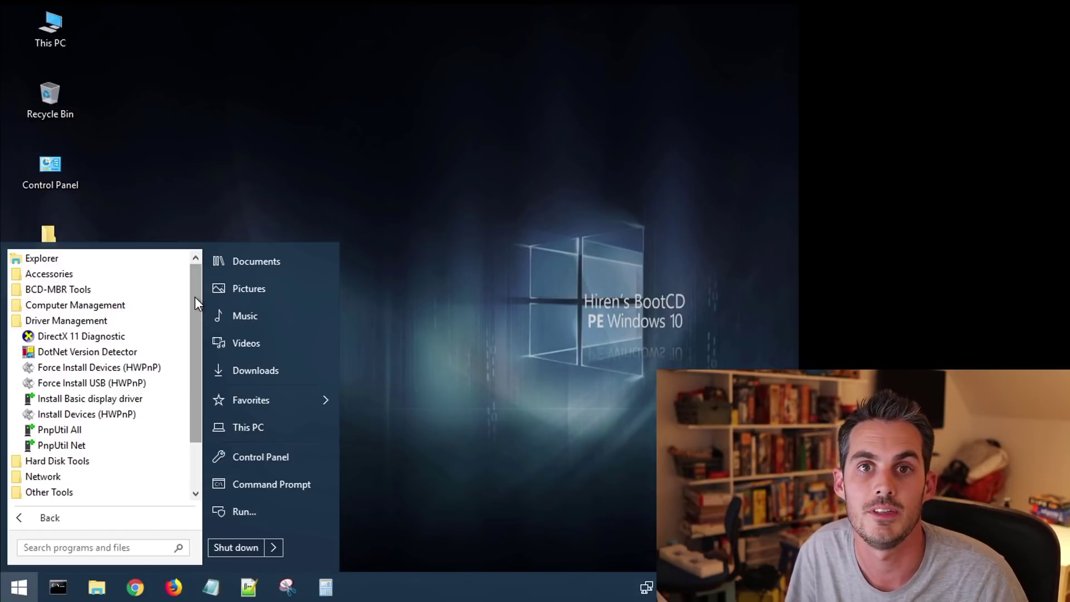
pyautogui.click(395, 183)
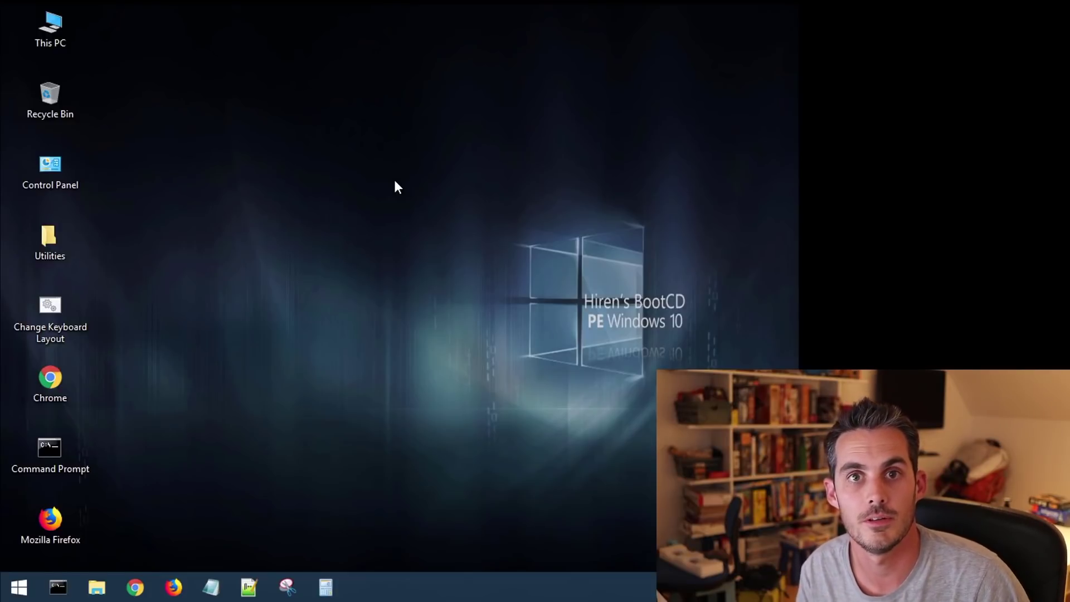
# Launch Mozilla Firefox, and browse to the conta folder inside Users on Local Disk (C:) in the file explorer
pyautogui.doubleClick(48, 532)
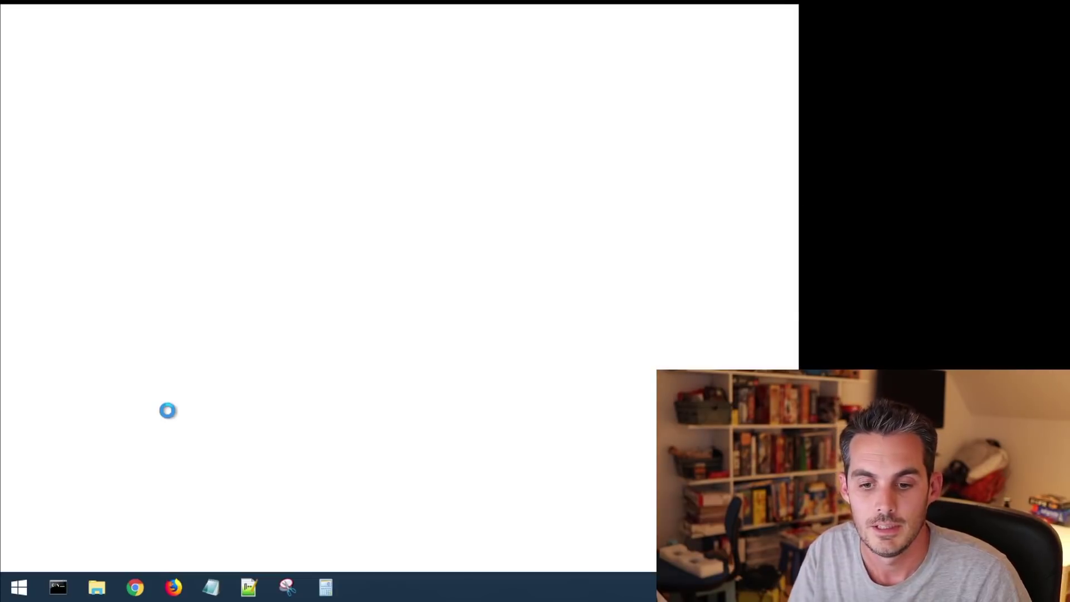
pyautogui.click(100, 594)
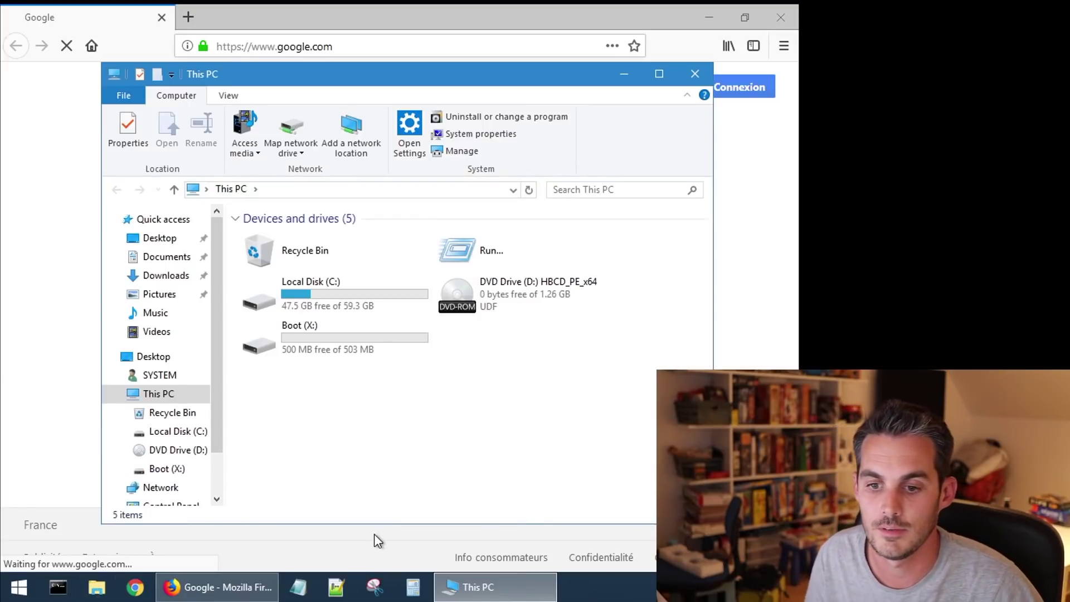
pyautogui.click(377, 296)
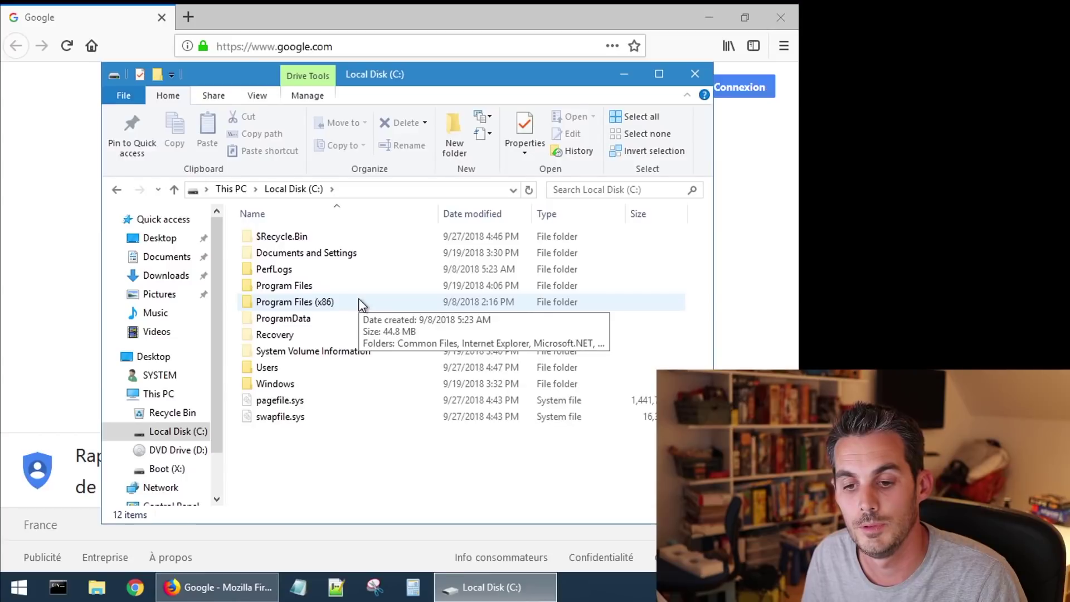
pyautogui.click(316, 384)
pyautogui.doubleClick(318, 366)
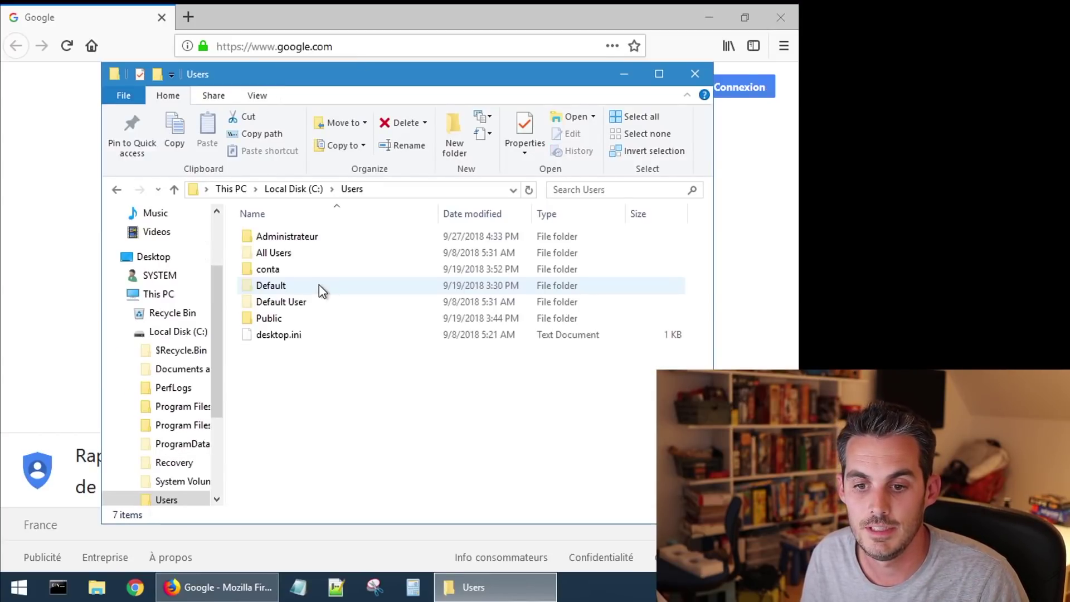
pyautogui.doubleClick(314, 271)
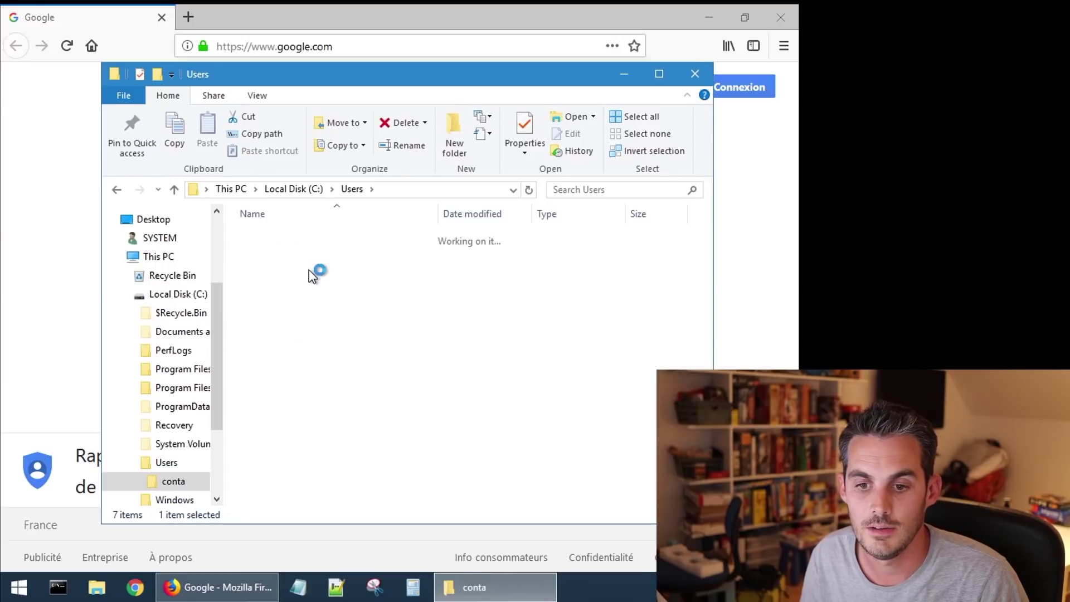